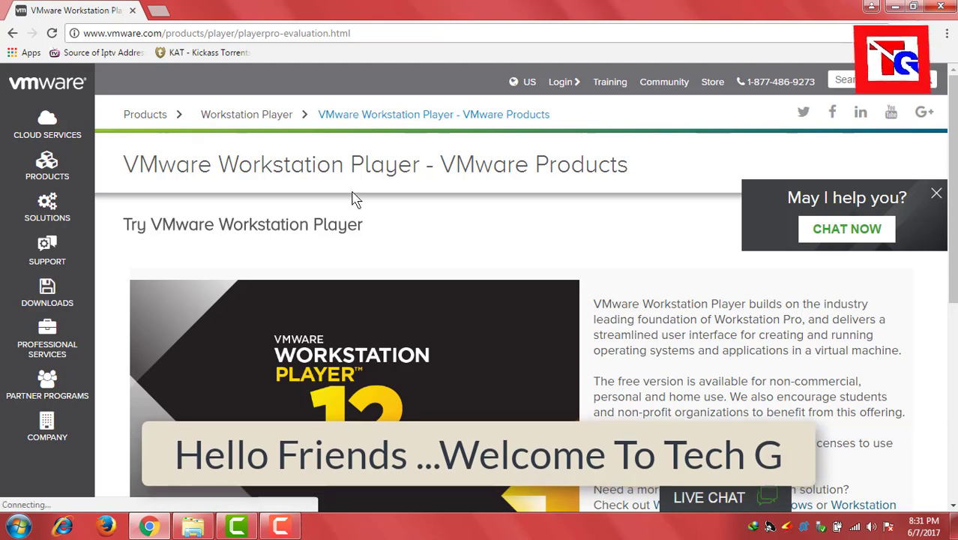
- Highlight the VMware Workstation Player title and the vmware.com address on the product page
drag(125, 166, 421, 168)
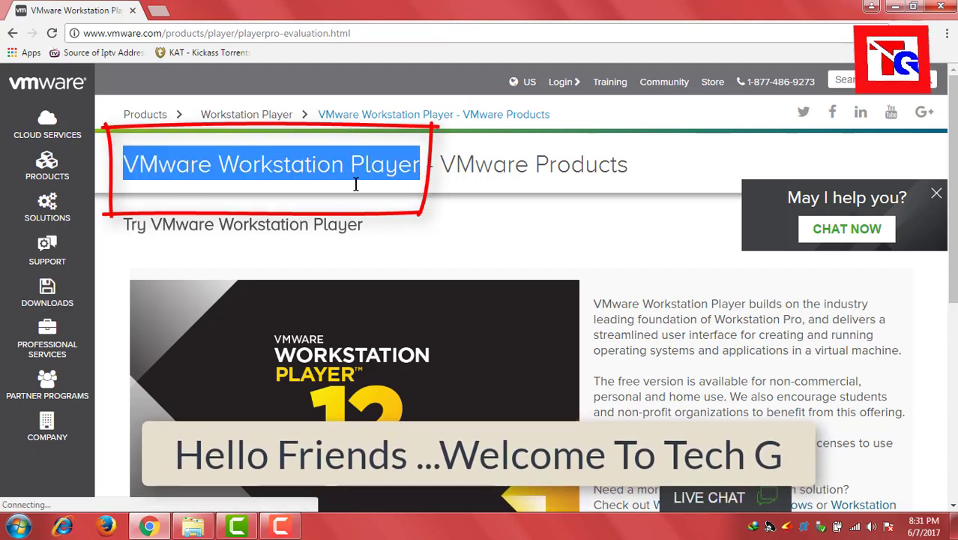
click(174, 203)
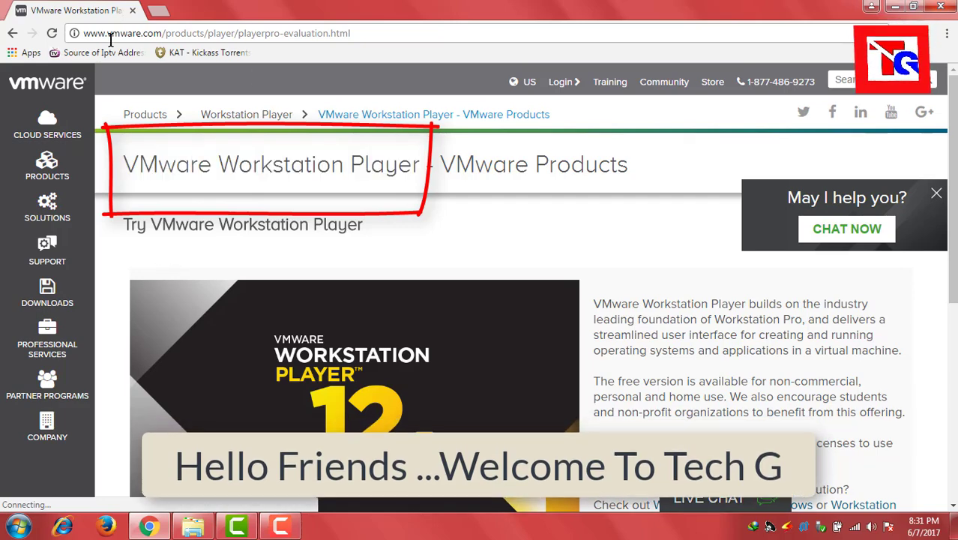
click(84, 33)
drag(84, 33, 167, 33)
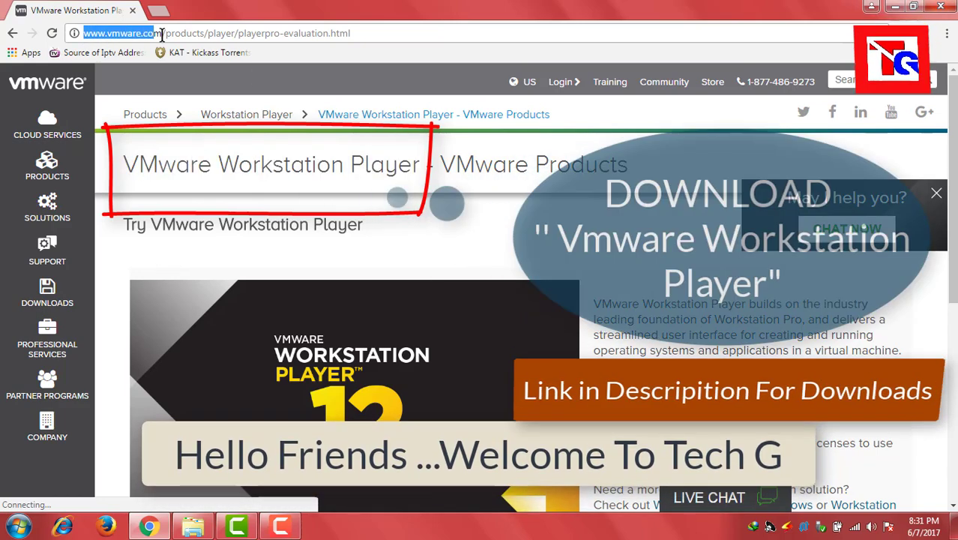
click(99, 267)
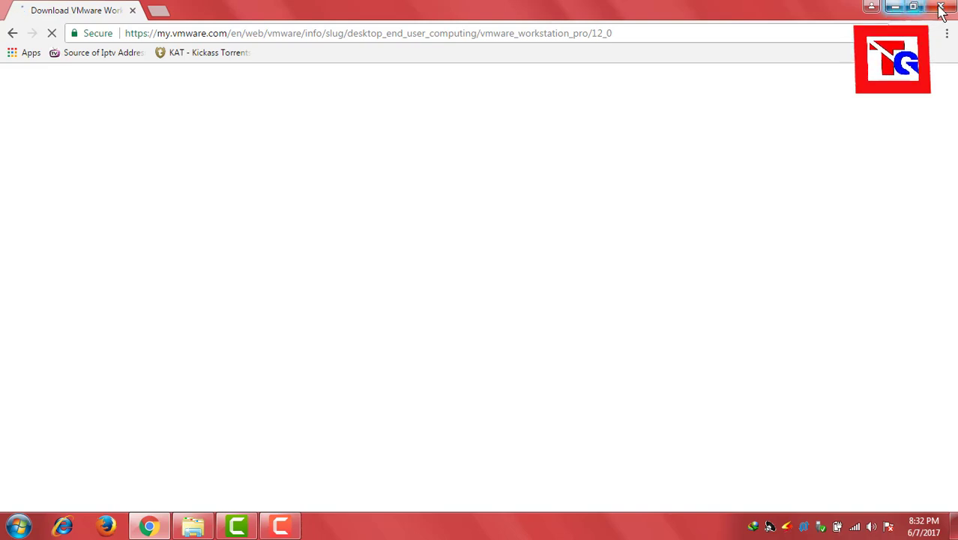
- Move the VMware-player installer icon toward the top of the desktop and run it
click(893, 7)
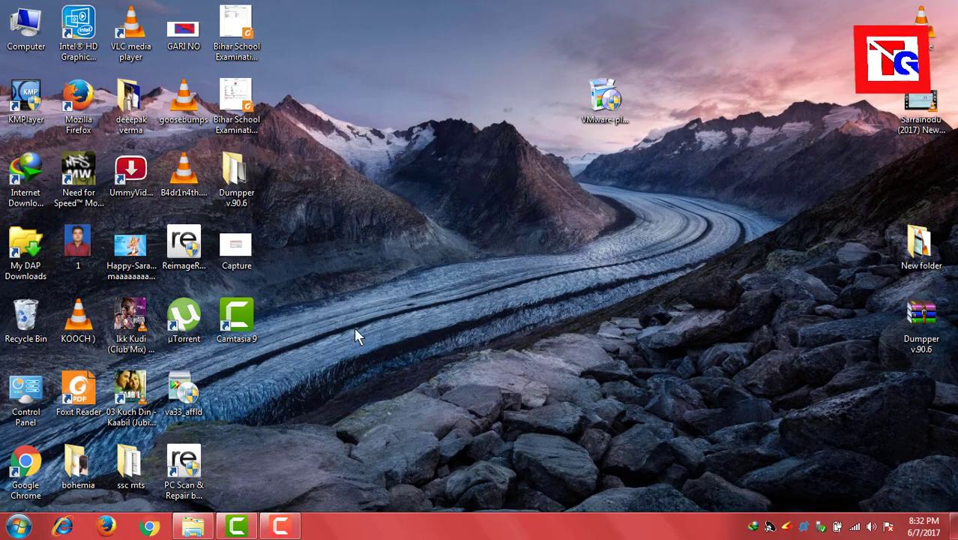
drag(558, 24, 647, 182)
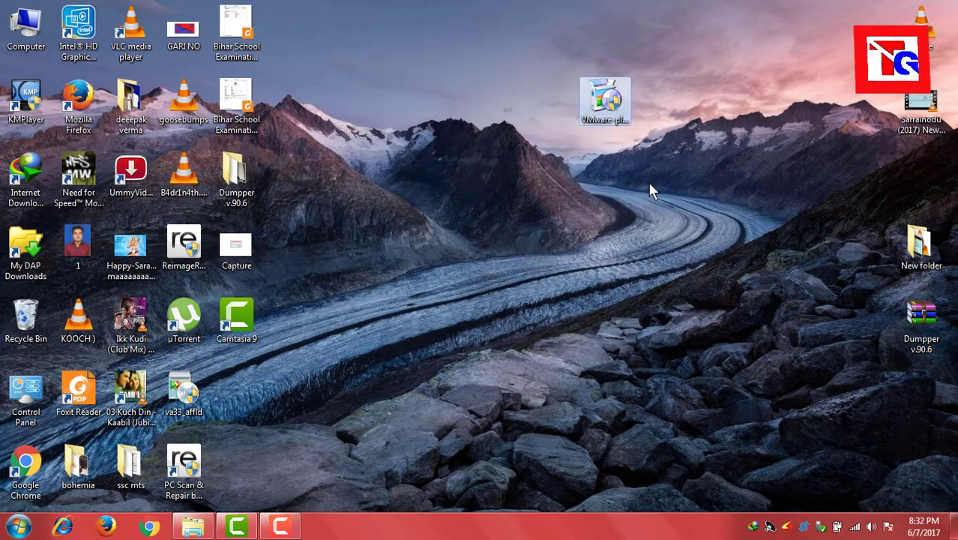
drag(583, 114, 478, 72)
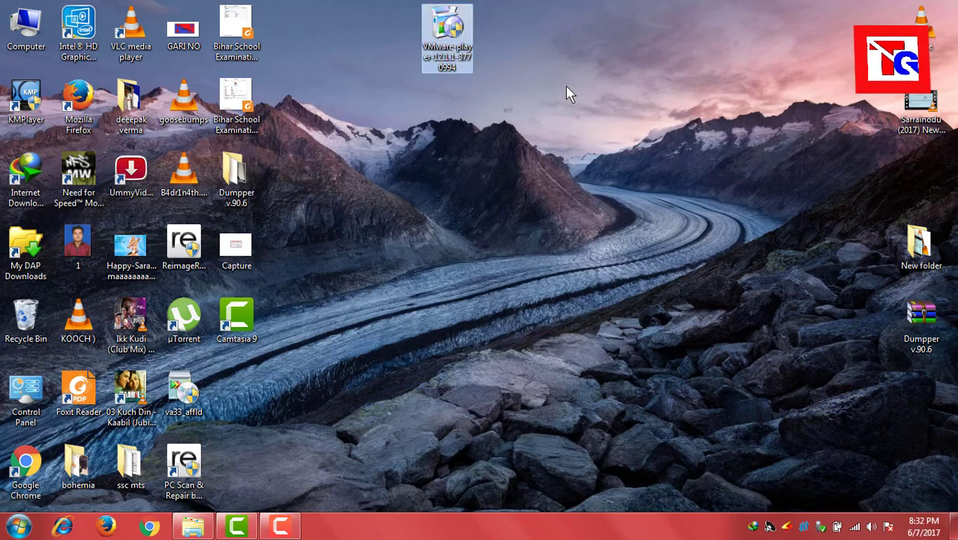
double_click(448, 21)
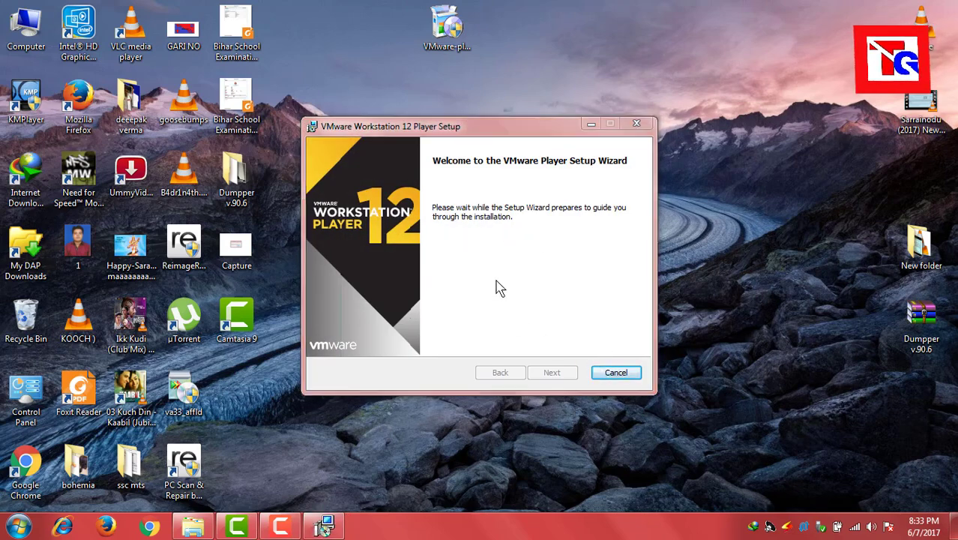
- Accept the license terms and keep default location, user experience and shortcut settings, then install
click(551, 373)
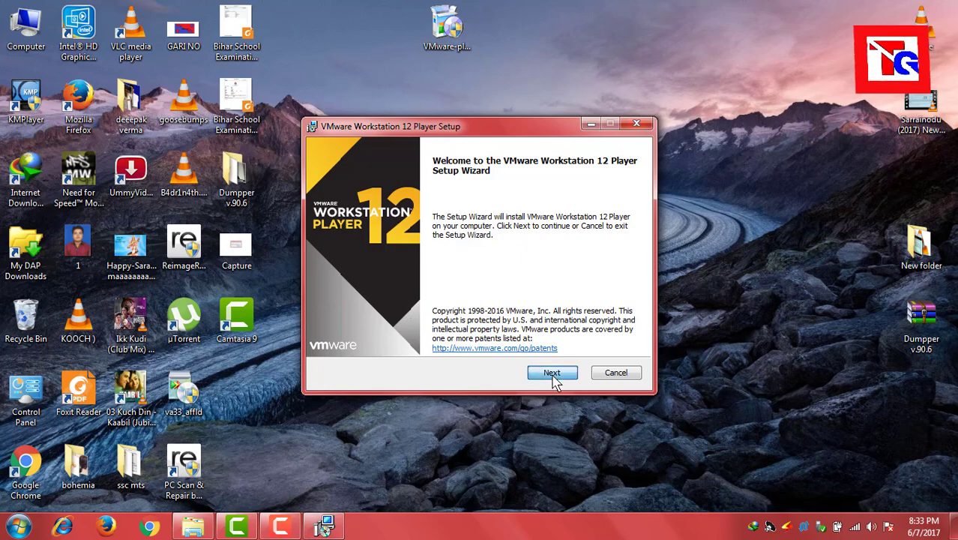
click(478, 339)
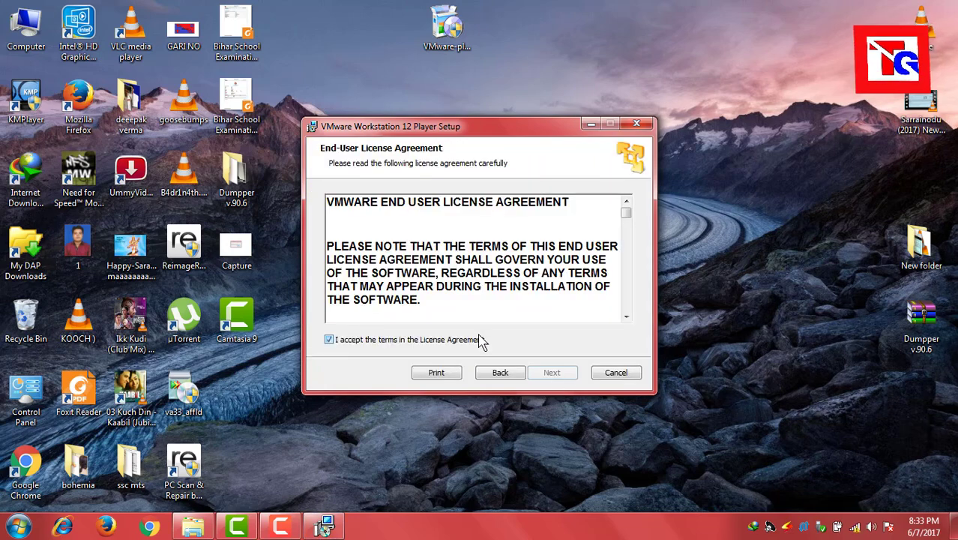
click(551, 372)
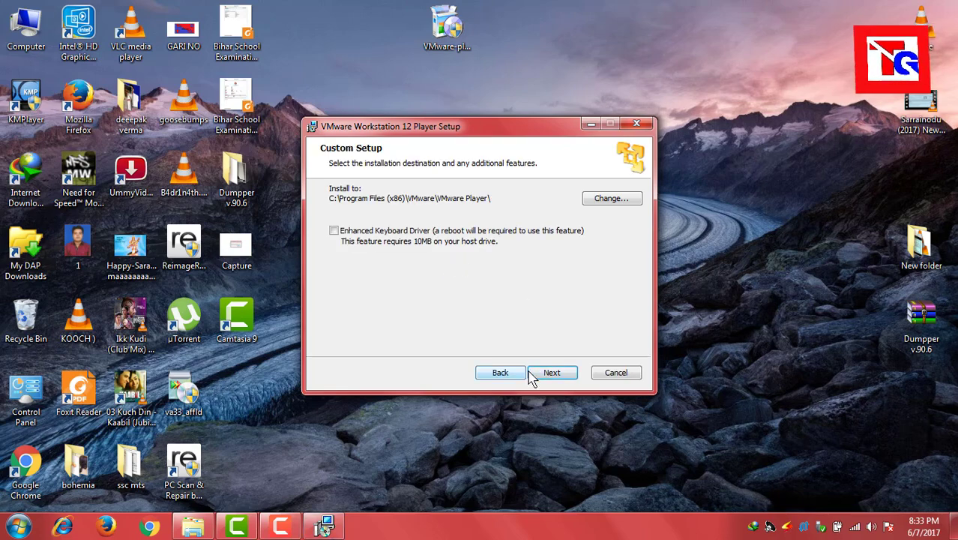
click(536, 377)
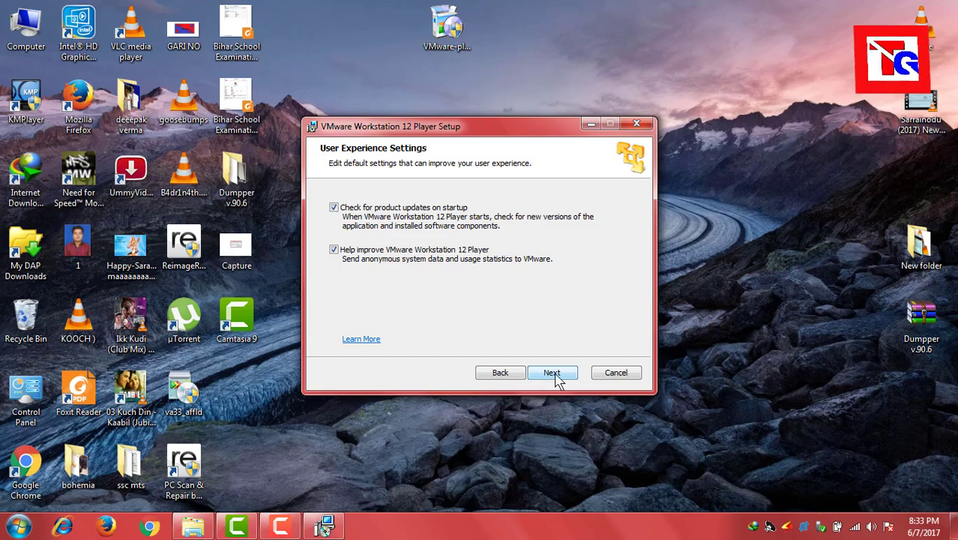
click(552, 372)
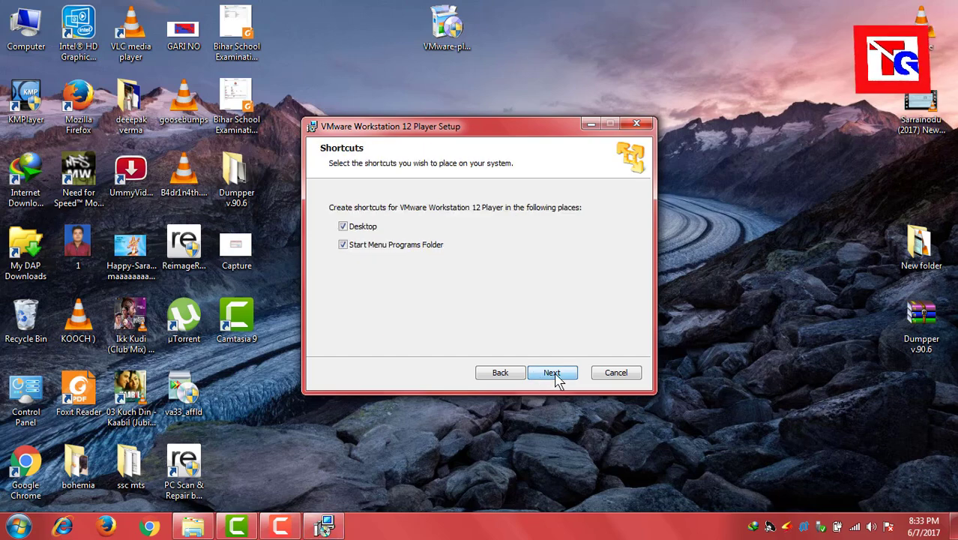
click(553, 372)
click(553, 373)
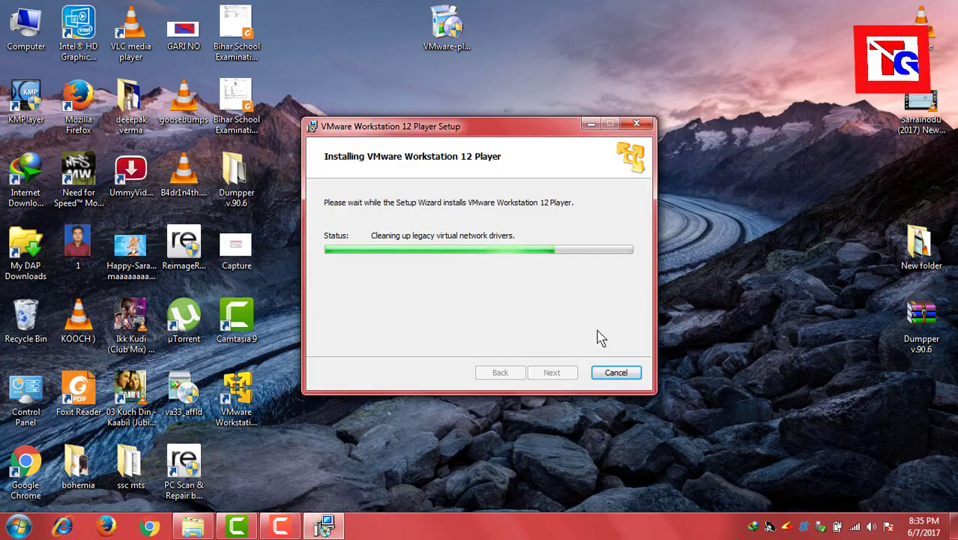
- Select the installer file on the desktop while the installation progresses
click(726, 253)
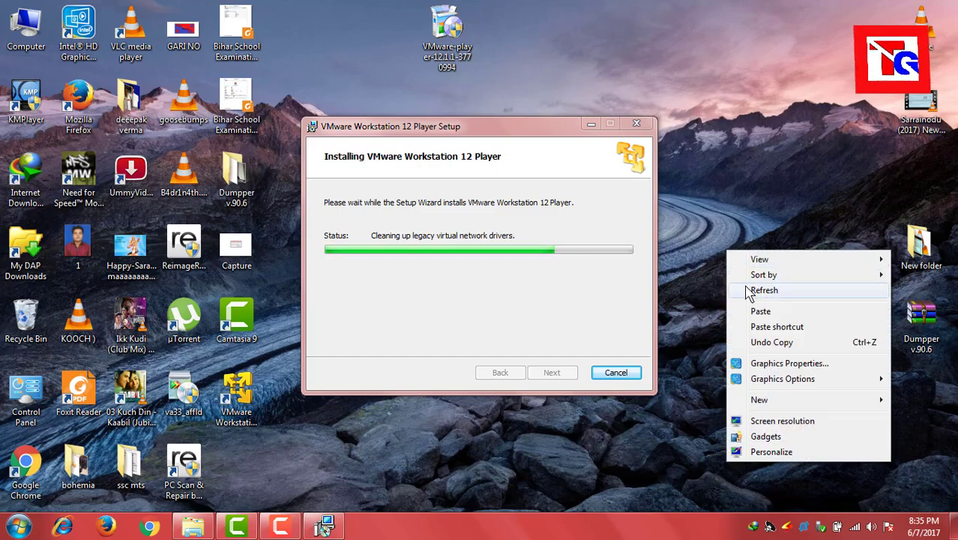
- Refresh the desktop icons while the installation continues
click(747, 290)
right_click(747, 288)
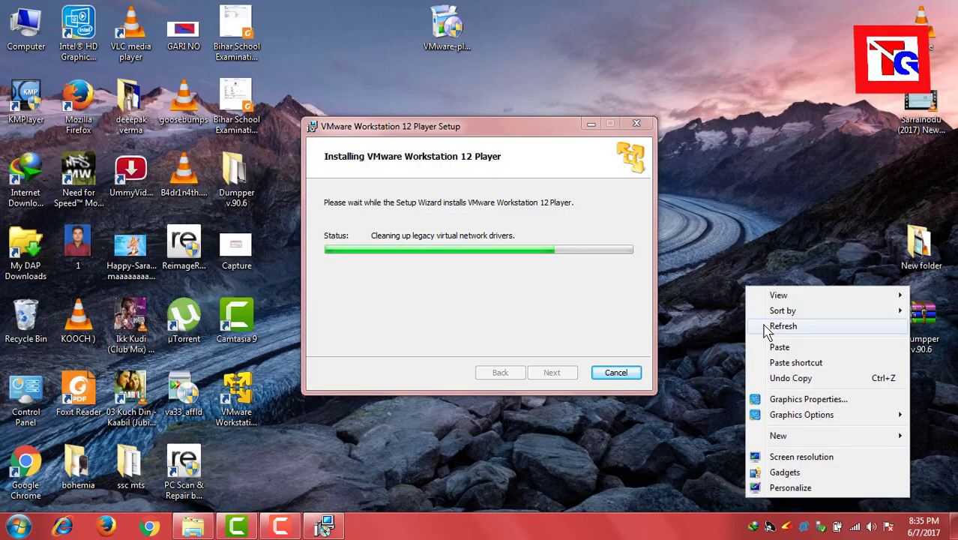
click(763, 325)
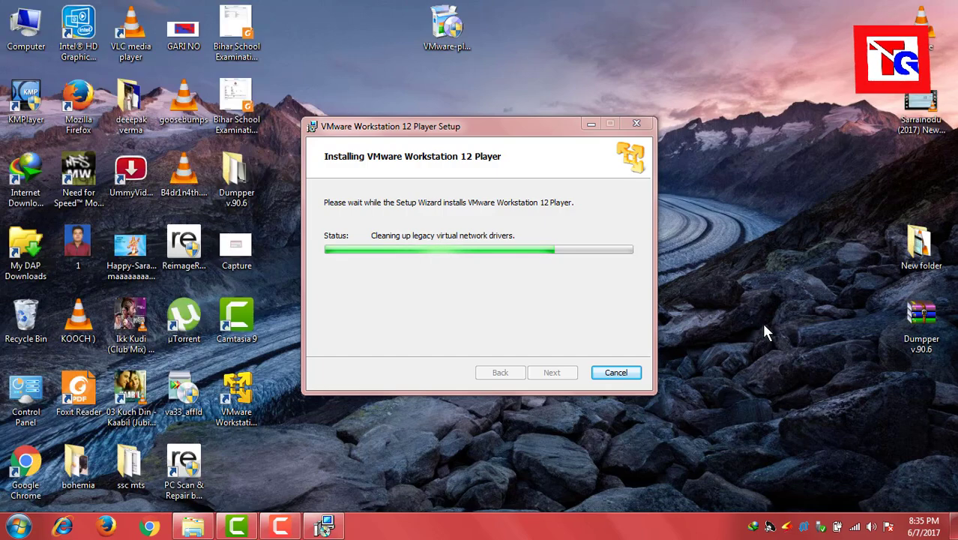
- Nudge the new Workstation 12 Player shortcut and move the setup window toward the upper right
drag(237, 394, 309, 411)
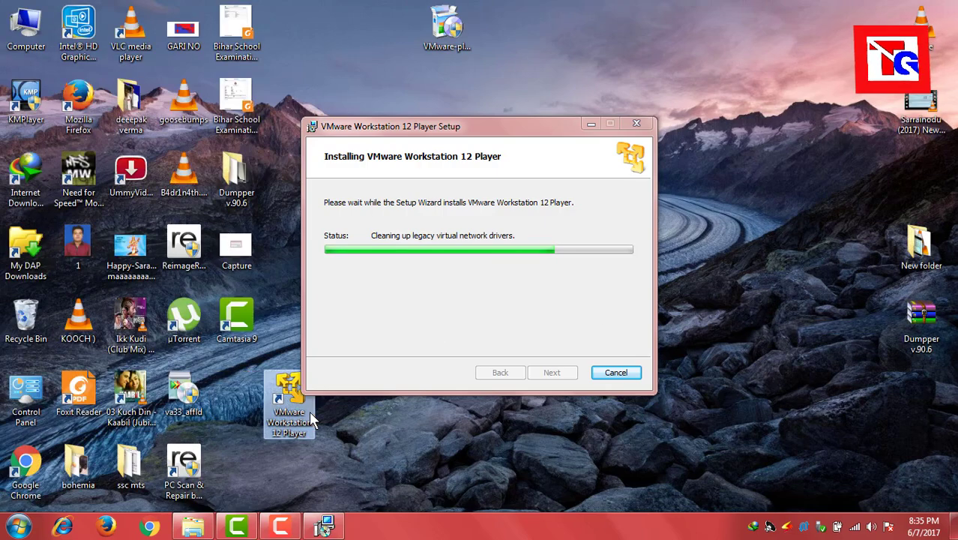
drag(475, 127, 681, 100)
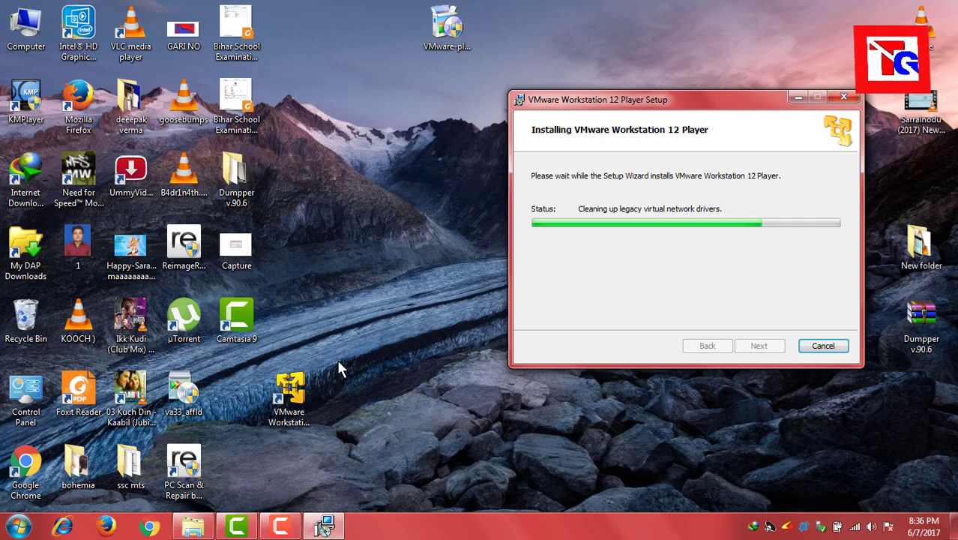
drag(295, 395, 257, 368)
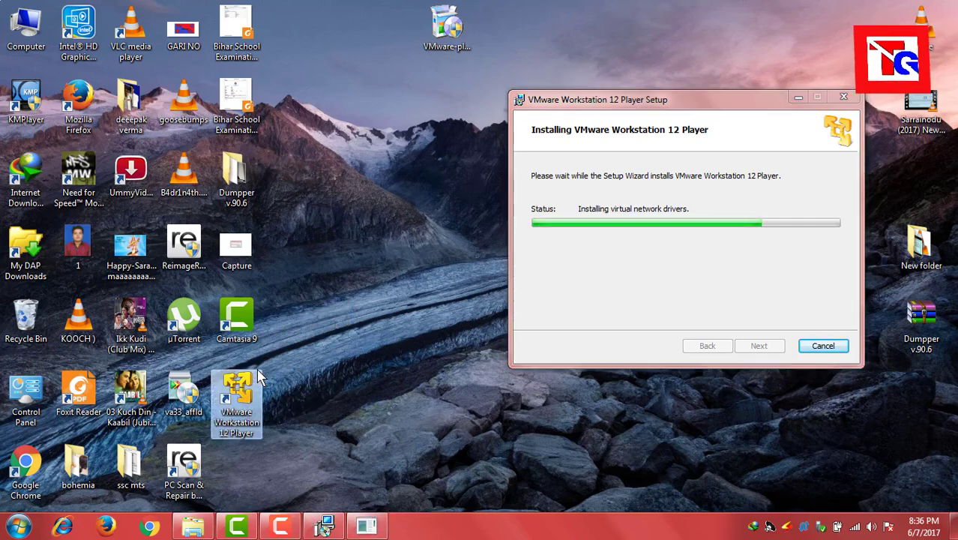
click(425, 347)
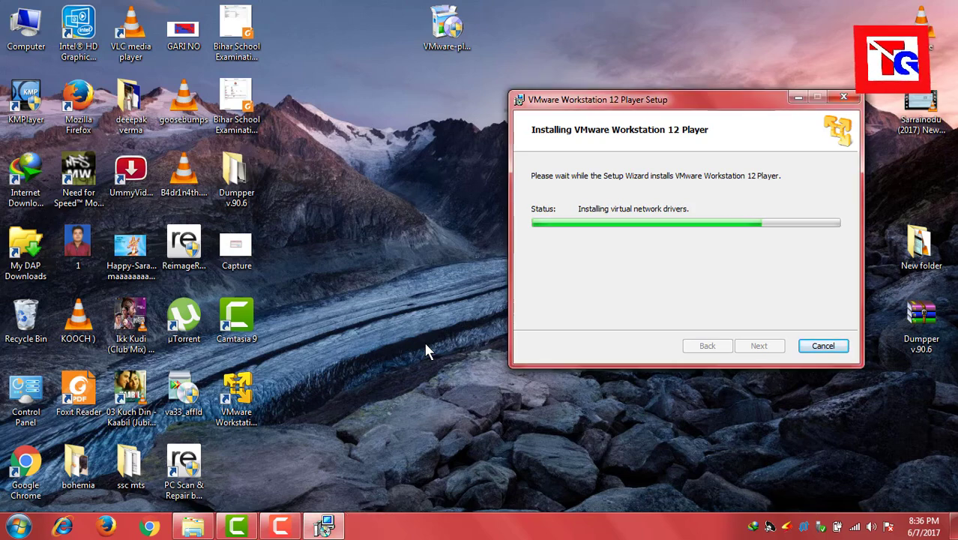
- Refresh the desktop twice more until setup reports completion
right_click(425, 345)
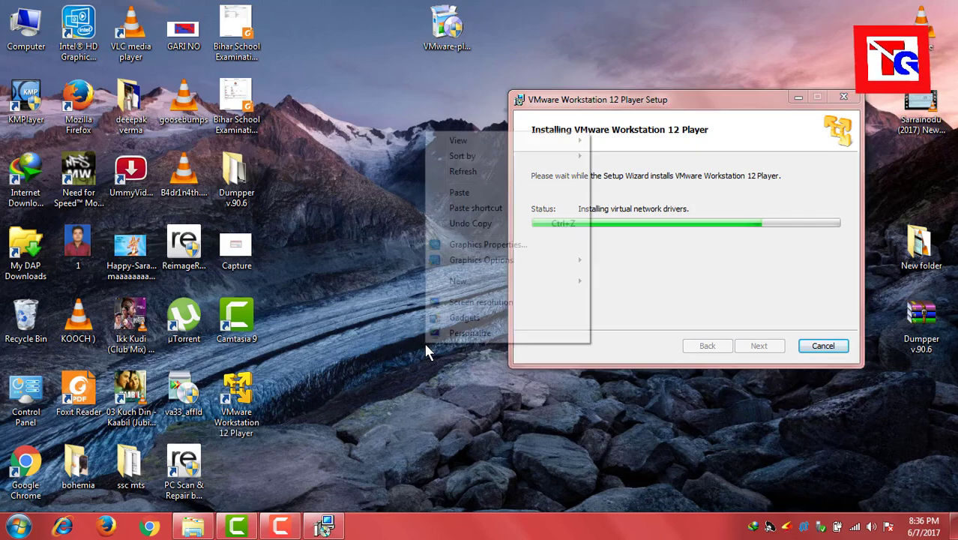
click(482, 179)
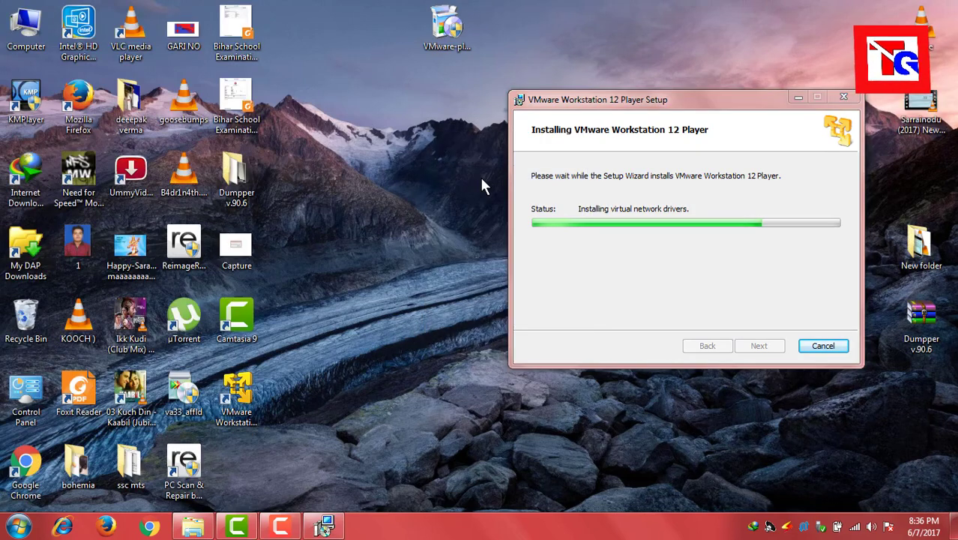
right_click(491, 183)
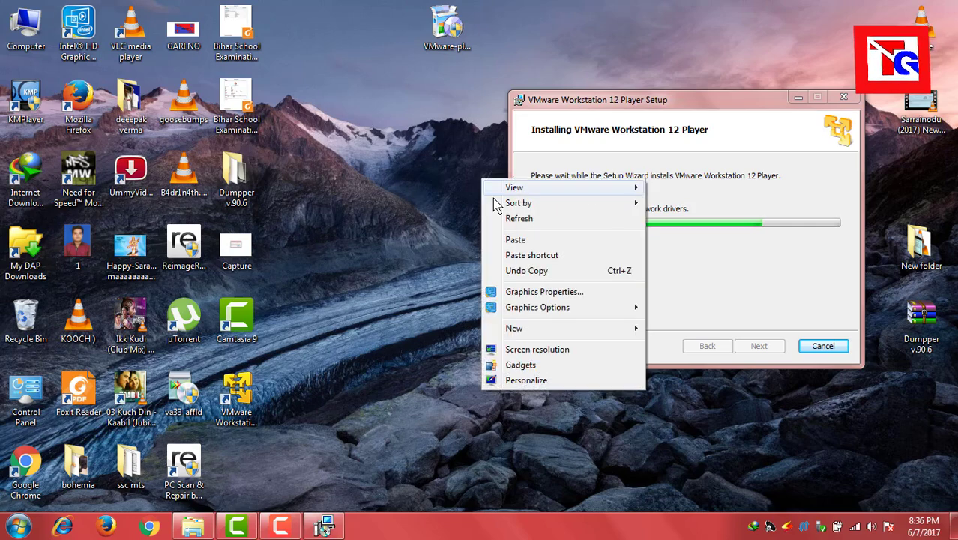
click(501, 217)
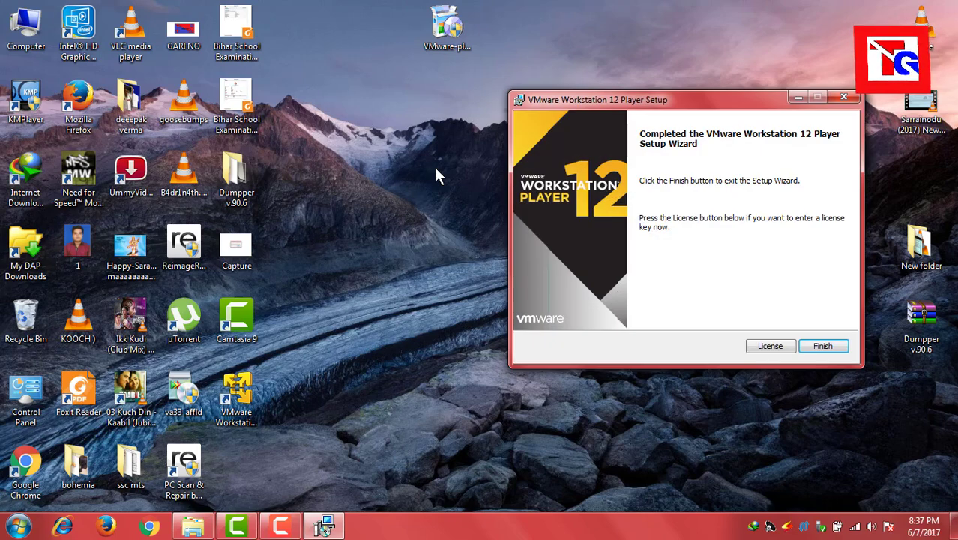
- Close the completed setup wizard with Finish and refresh the desktop
click(840, 345)
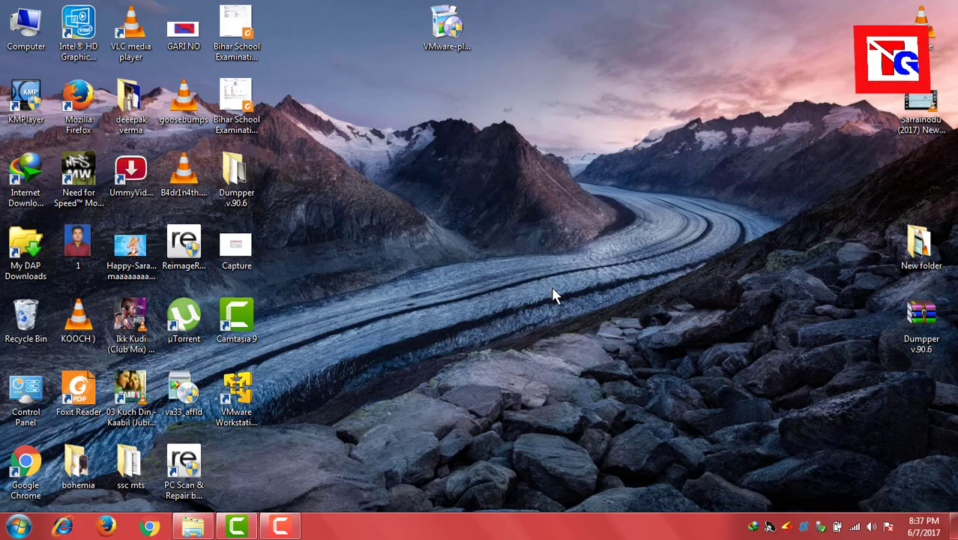
right_click(552, 289)
click(581, 327)
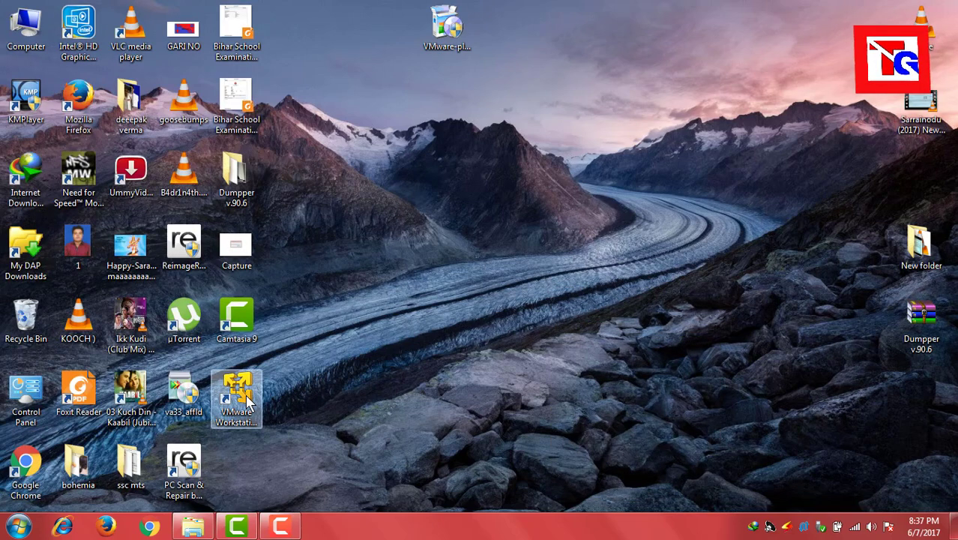
- Launch VMware Workstation 12 Player from its desktop shortcut
double_click(237, 390)
right_click(583, 248)
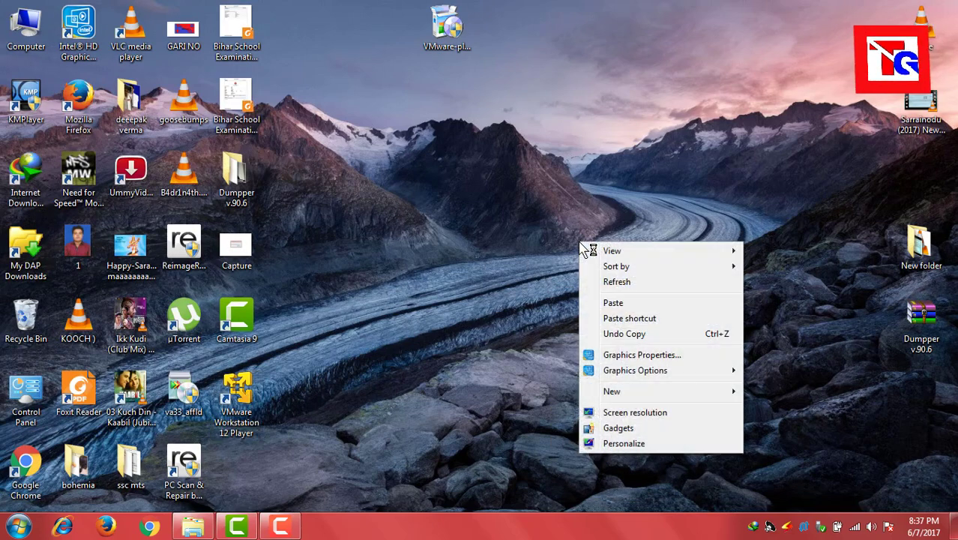
click(607, 280)
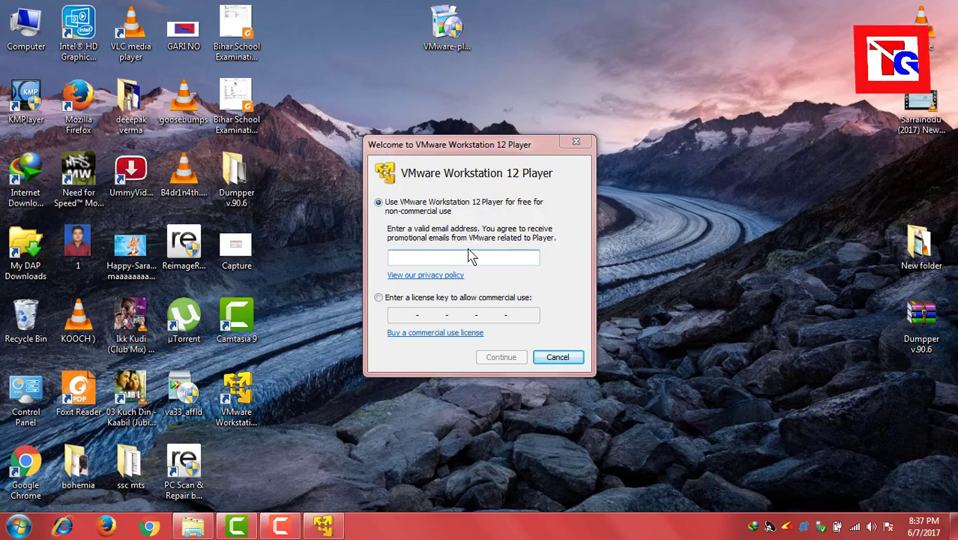
- Enter and correct your e-mail address for free non-commercial use, then Continue and Finish
click(469, 257)
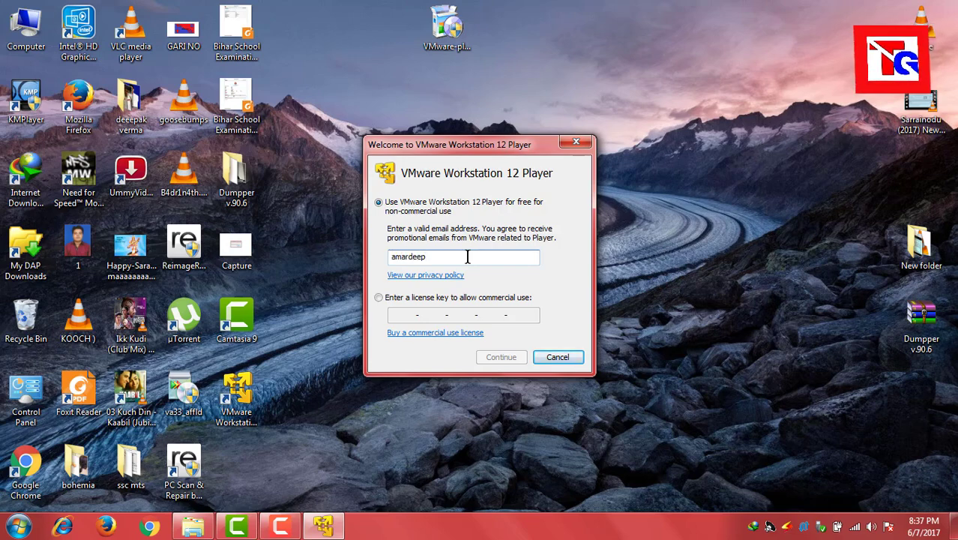
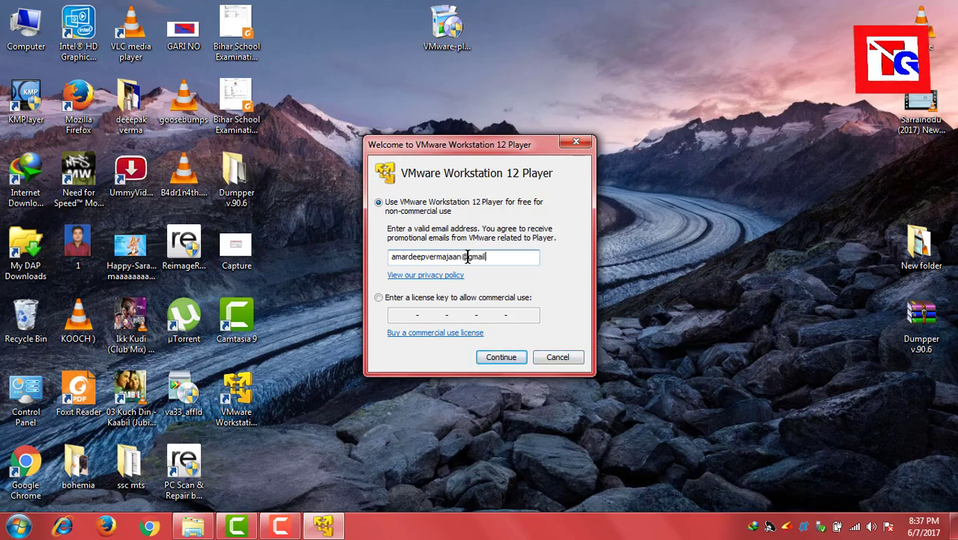
click(464, 257)
text(1)
click(501, 358)
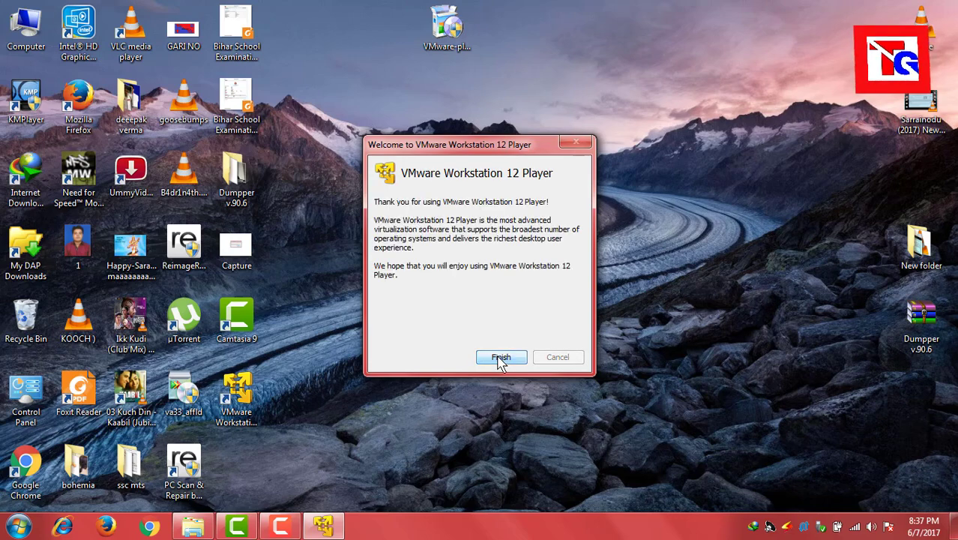
click(500, 359)
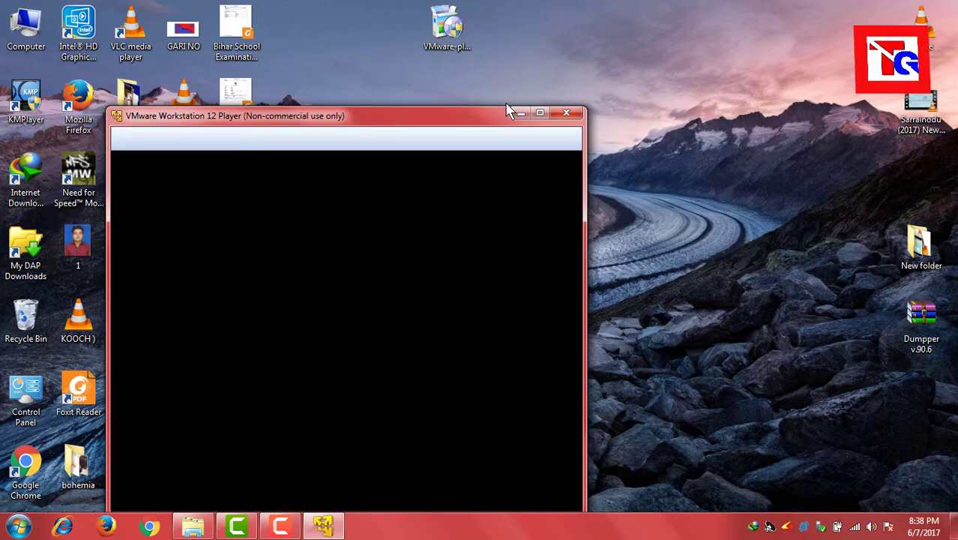
- Restore the Player on its Welcome page, move it up and right, and stop the recording
click(520, 113)
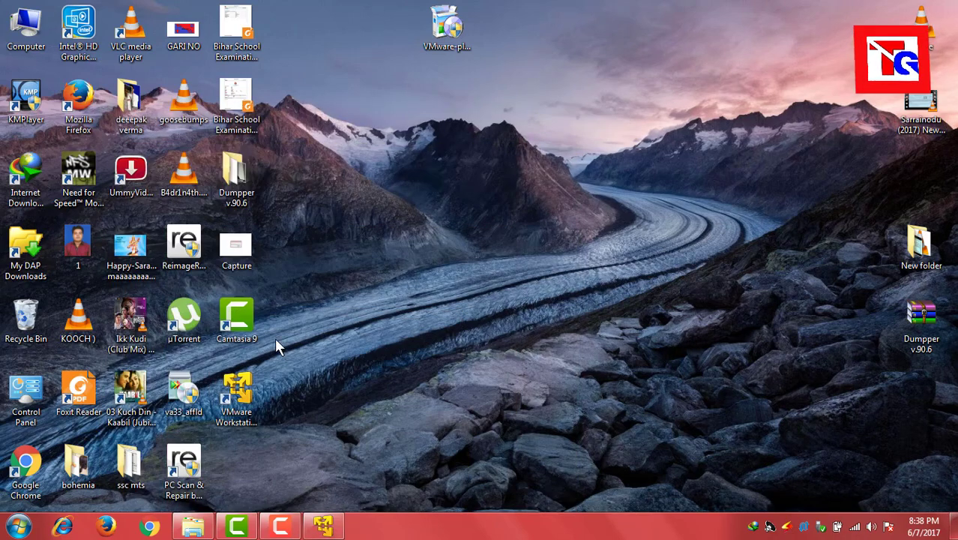
click(323, 527)
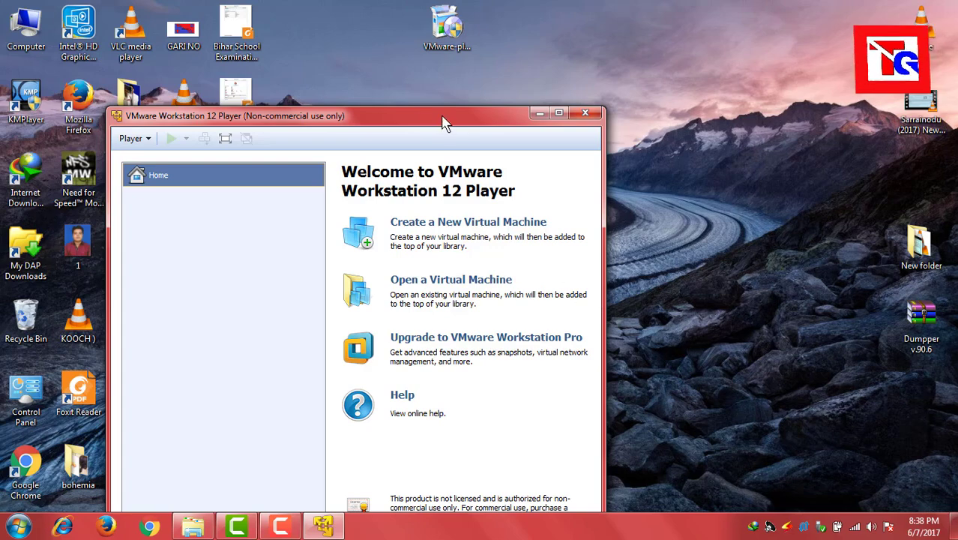
drag(443, 122, 536, 64)
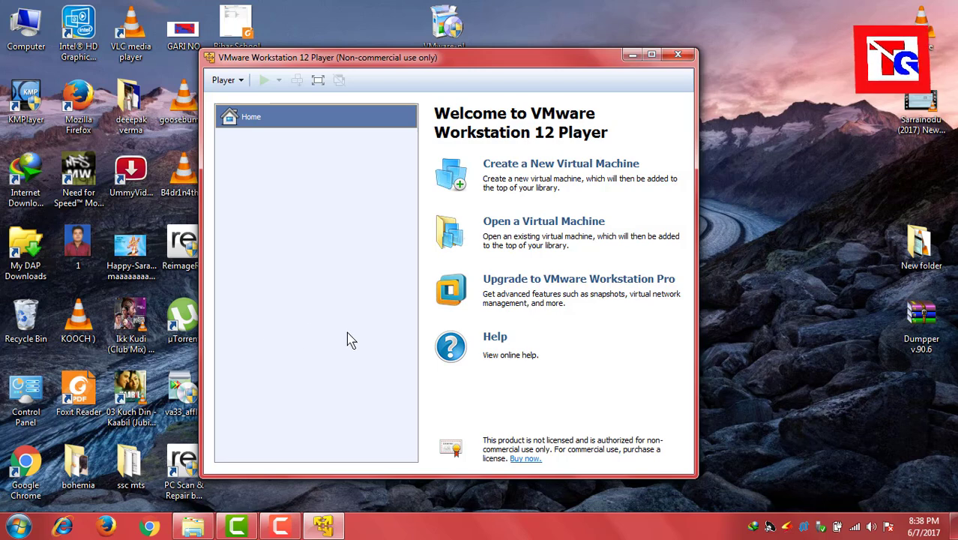
click(280, 526)
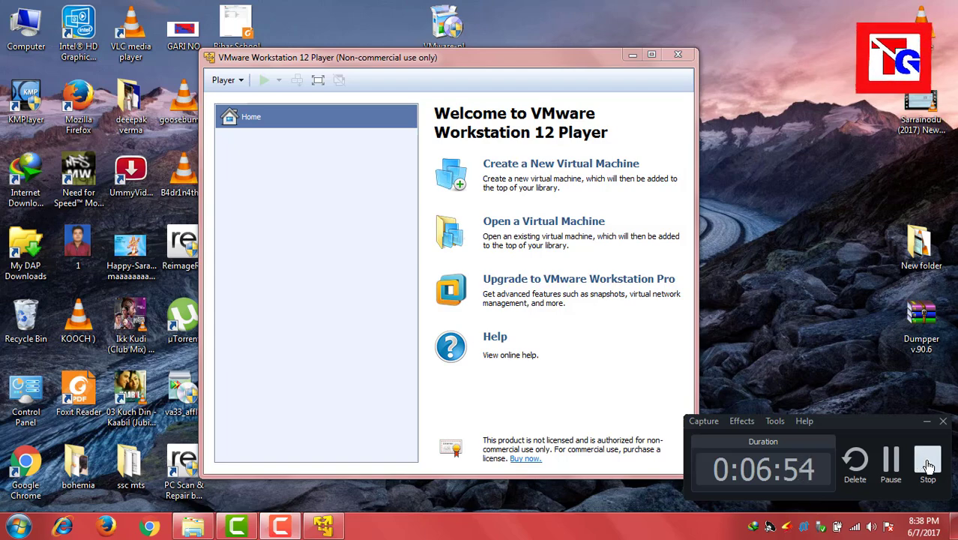
click(918, 462)
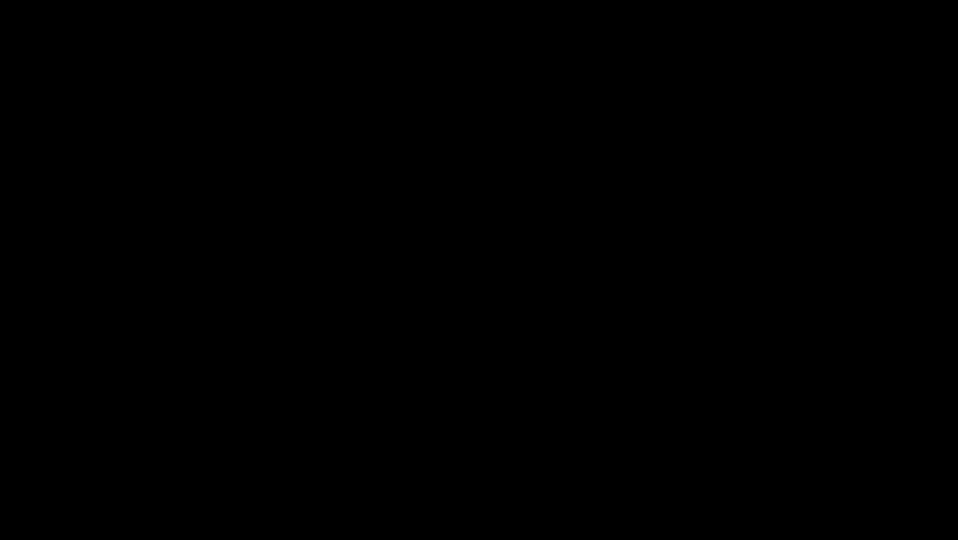